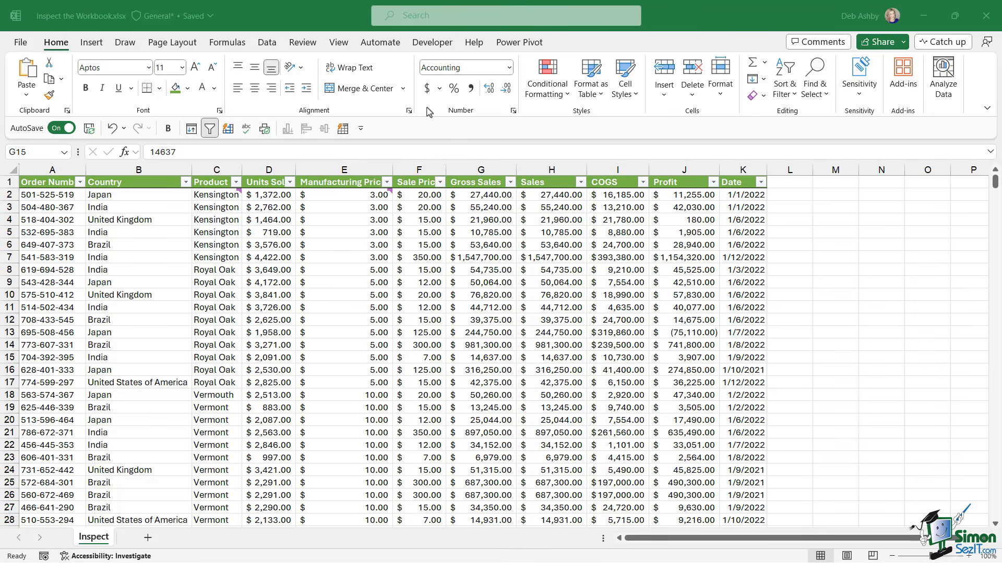
- Read the comment attached to the first Kensington product cell, C2
{"action": "left_click", "coordinate": [375, 331]}
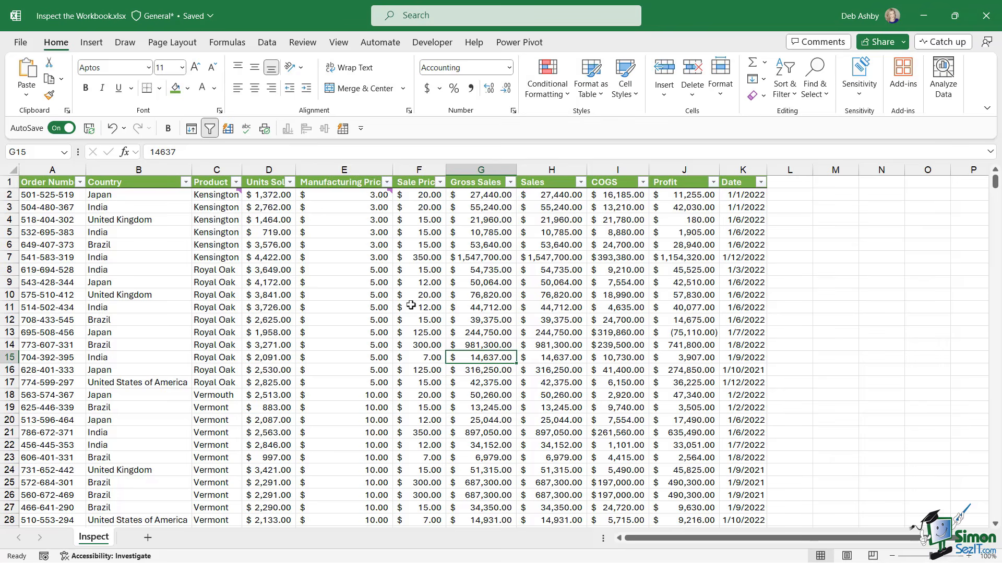
{"action": "mouse_move", "coordinate": [223, 195]}
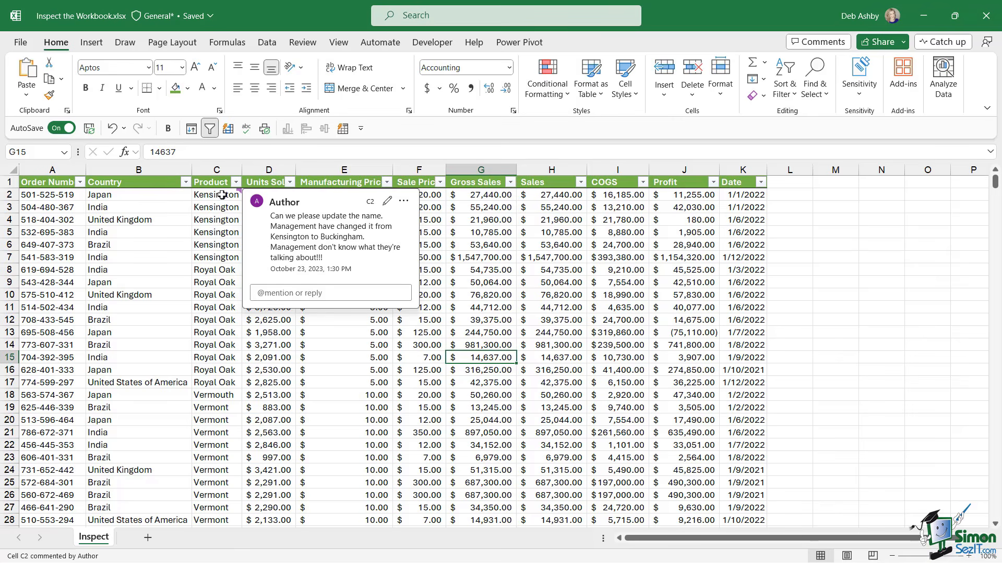
{"action": "left_click", "coordinate": [564, 236]}
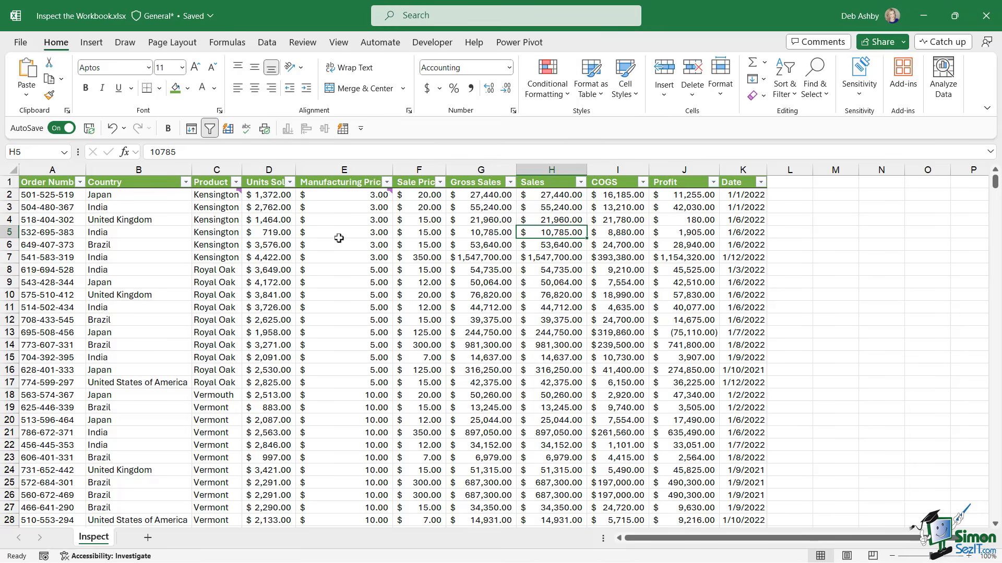
- Review the issues listed under Inspect Workbook in the workbook's information, then return to the sheet
{"action": "left_click", "coordinate": [20, 43]}
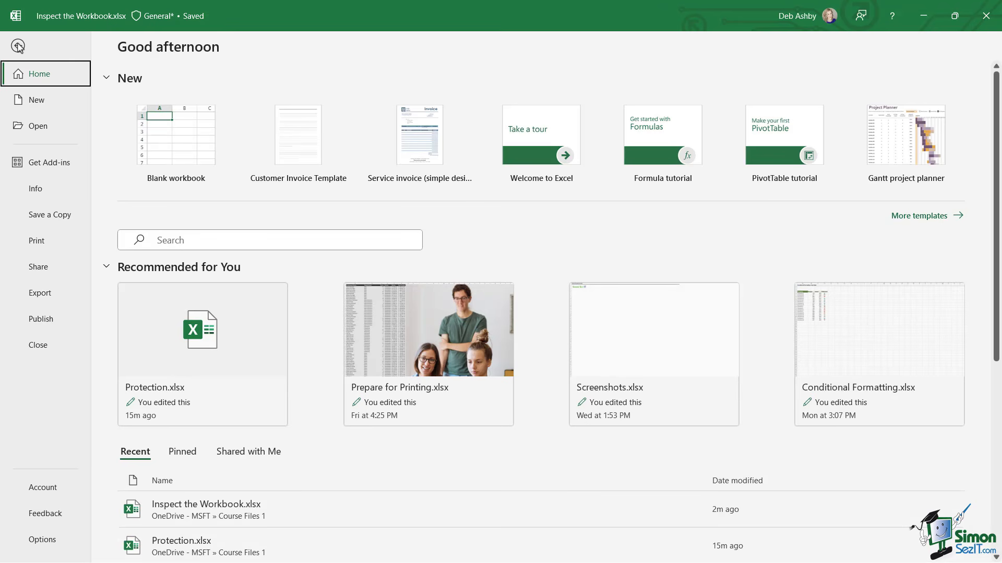
{"action": "left_click", "coordinate": [39, 192]}
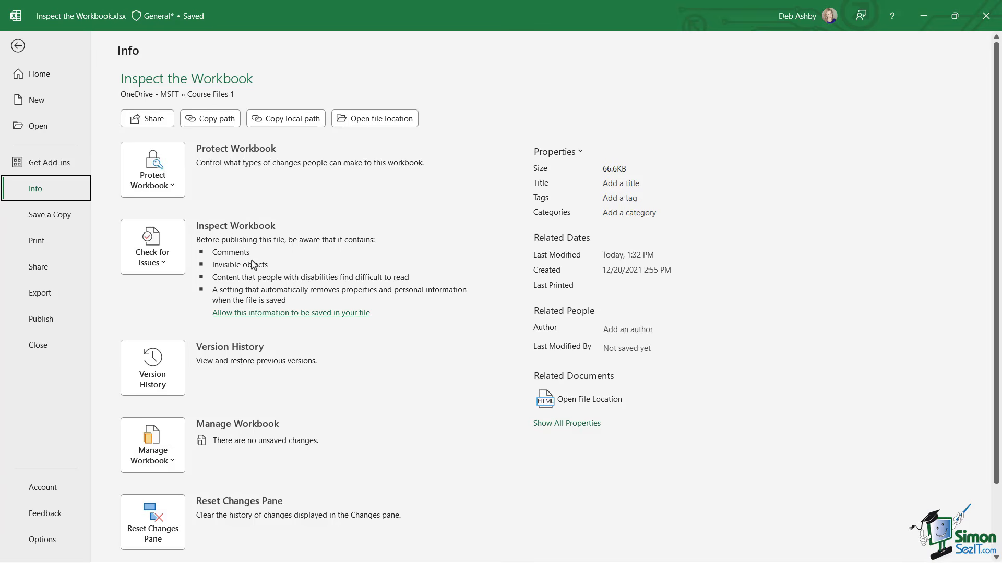
{"action": "mouse_move", "coordinate": [248, 267]}
{"action": "mouse_move", "coordinate": [290, 283]}
{"action": "left_click", "coordinate": [19, 48]}
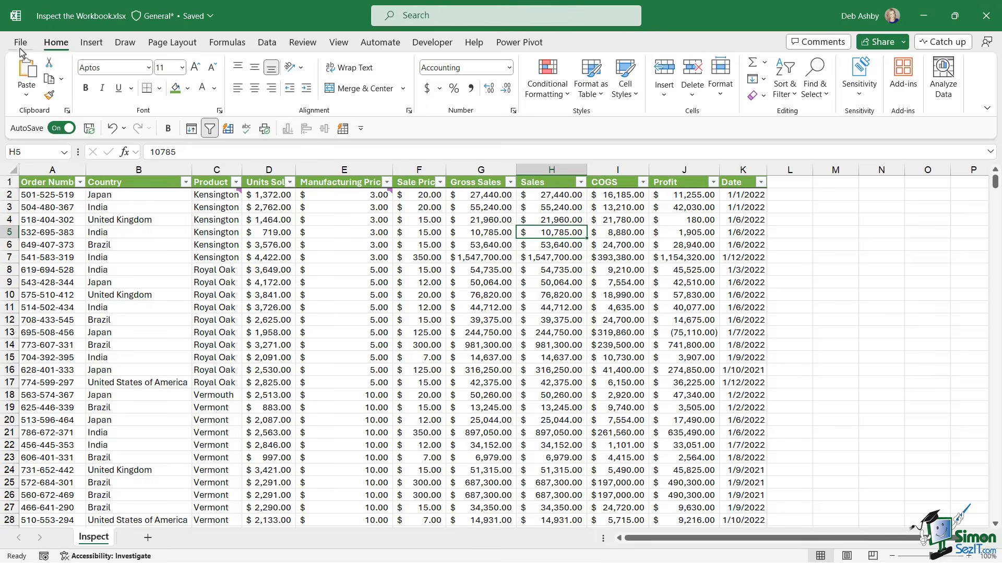
- Insert the team photo from this device over the cells, starting near cell M2 beside the data
{"action": "left_click", "coordinate": [828, 195]}
{"action": "left_click", "coordinate": [89, 46]}
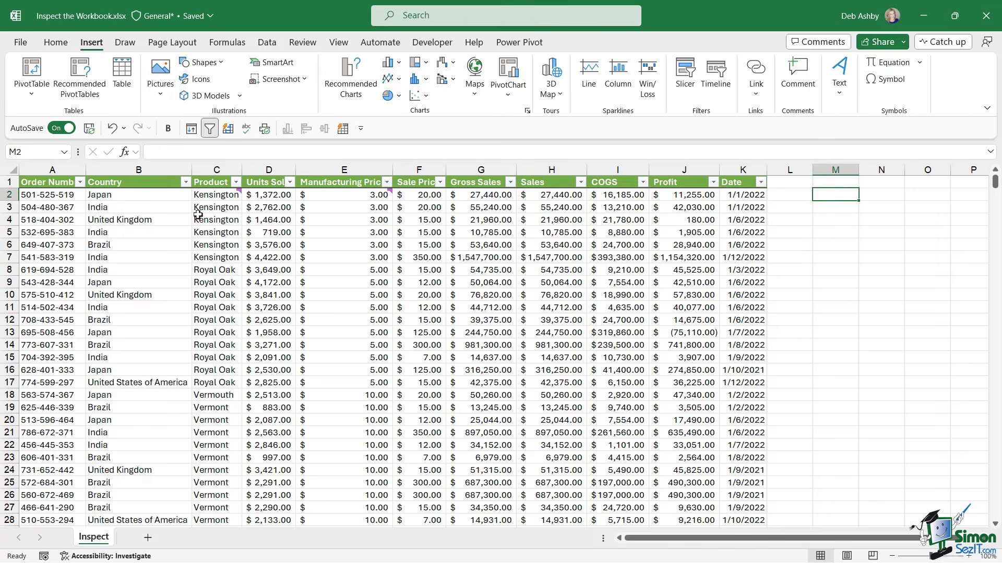
{"action": "left_click", "coordinate": [159, 96]}
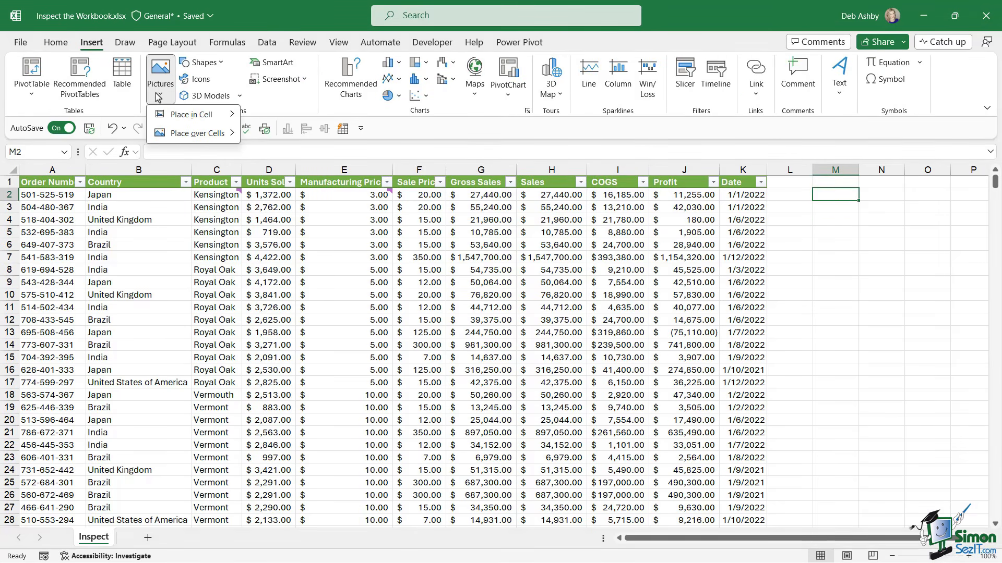
{"action": "mouse_move", "coordinate": [203, 133]}
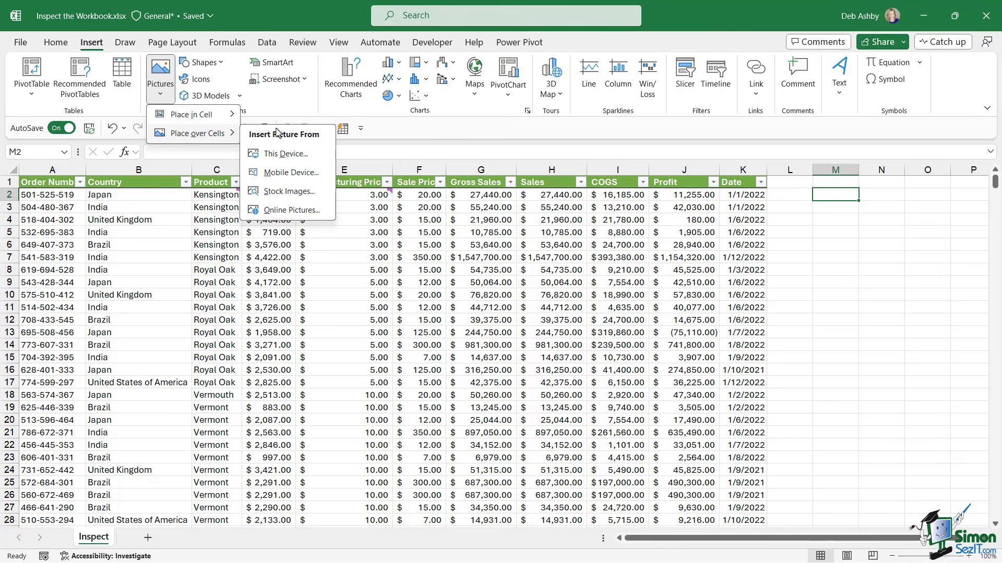
{"action": "left_click", "coordinate": [304, 154]}
{"action": "left_click", "coordinate": [388, 292]}
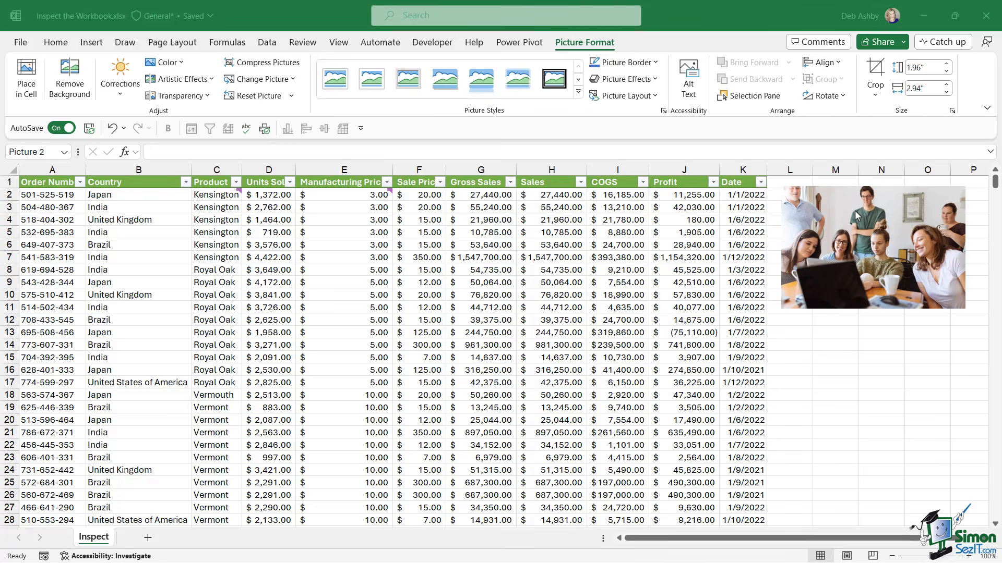
{"action": "left_click", "coordinate": [289, 267]}
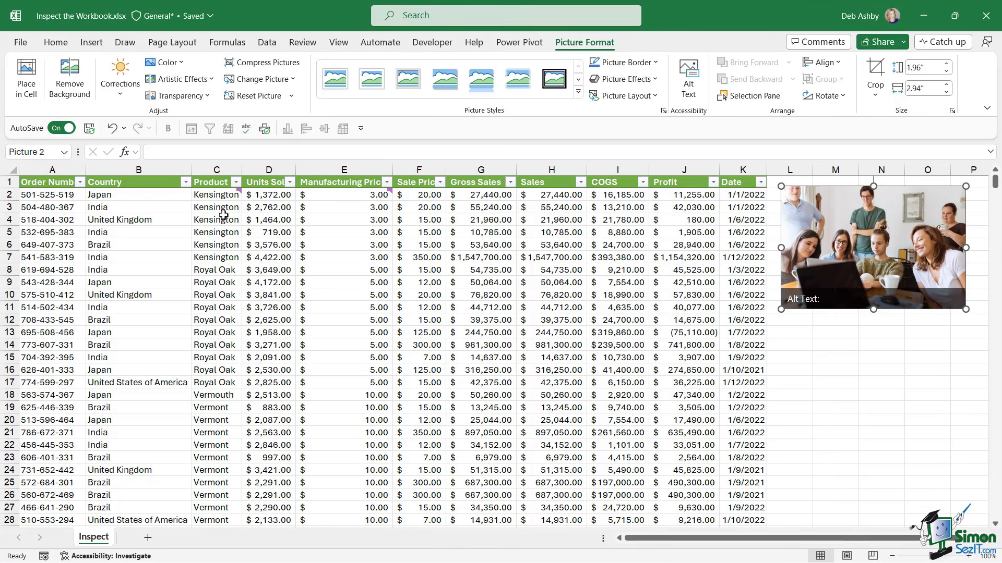
- Save the workbook and run the Document Inspector on it with the listed content types selected
{"action": "left_click", "coordinate": [20, 43]}
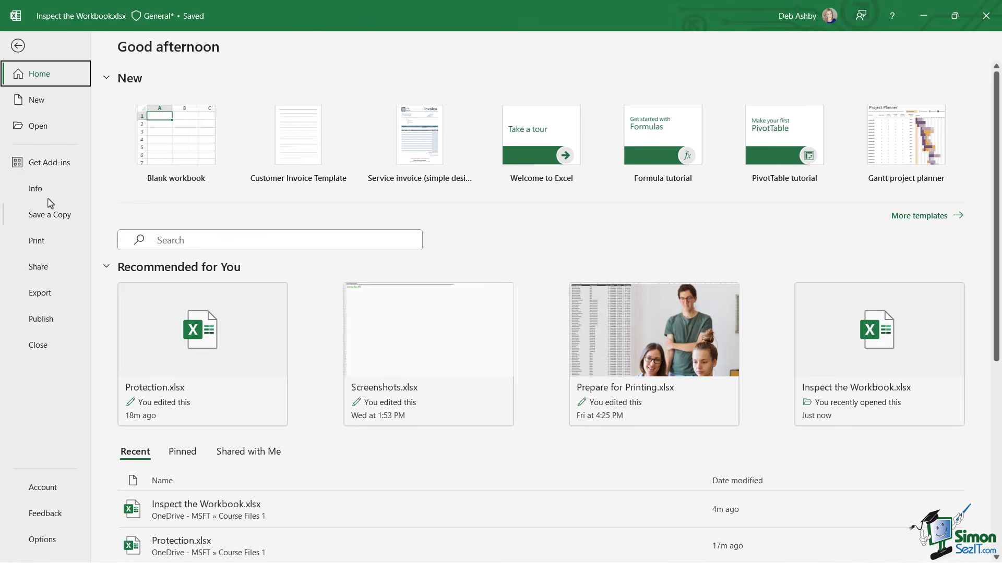
{"action": "left_click", "coordinate": [48, 189]}
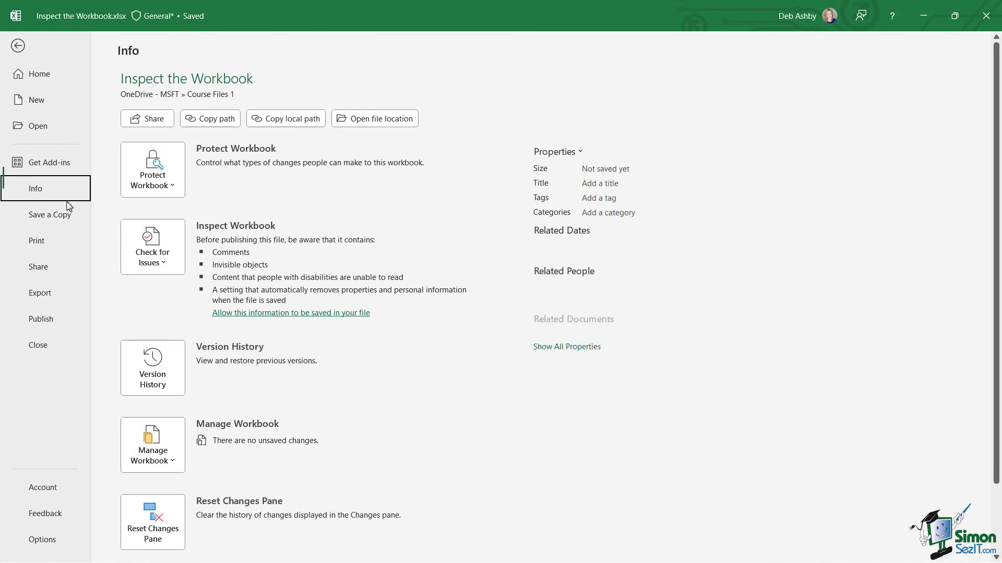
{"action": "left_click", "coordinate": [162, 266]}
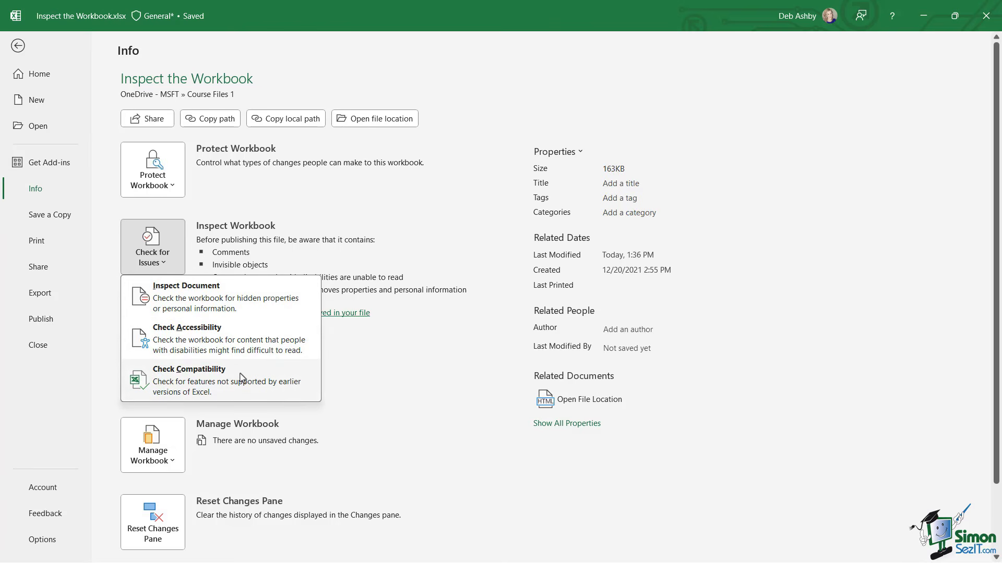
{"action": "left_click", "coordinate": [241, 302]}
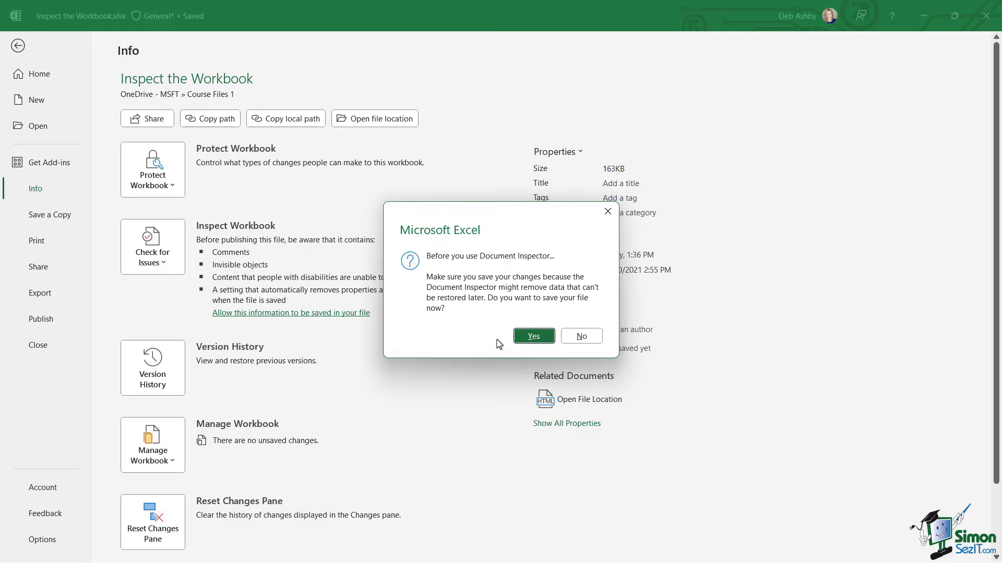
{"action": "left_click", "coordinate": [528, 338]}
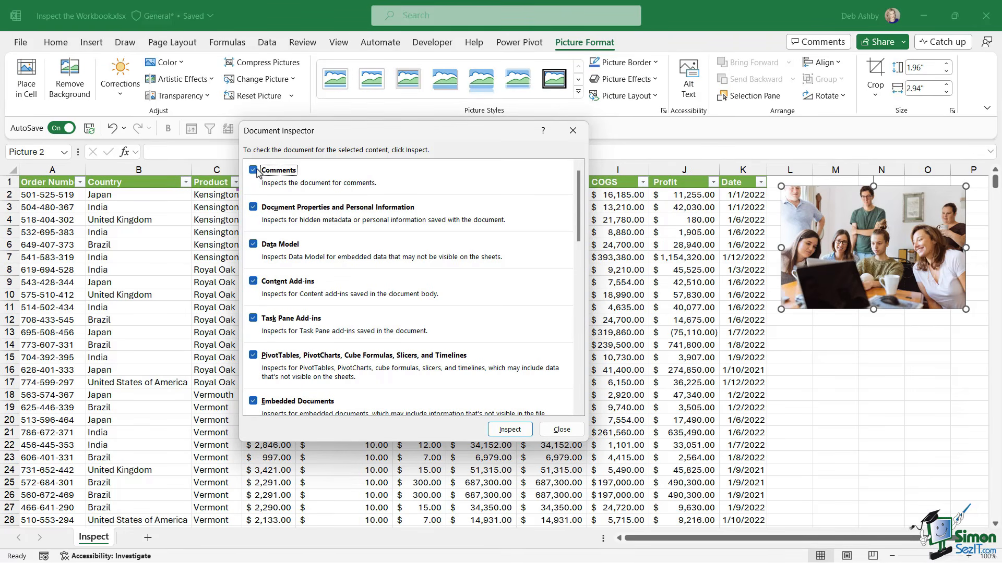
{"action": "mouse_move", "coordinate": [581, 187]}
{"action": "left_mouse_down"}
{"action": "mouse_move", "coordinate": [580, 240]}
{"action": "mouse_move", "coordinate": [581, 187]}
{"action": "left_mouse_up"}
{"action": "mouse_move", "coordinate": [580, 190]}
{"action": "left_mouse_down"}
{"action": "mouse_move", "coordinate": [582, 354]}
{"action": "mouse_move", "coordinate": [586, 175]}
{"action": "left_mouse_up"}
{"action": "left_click", "coordinate": [514, 431]}
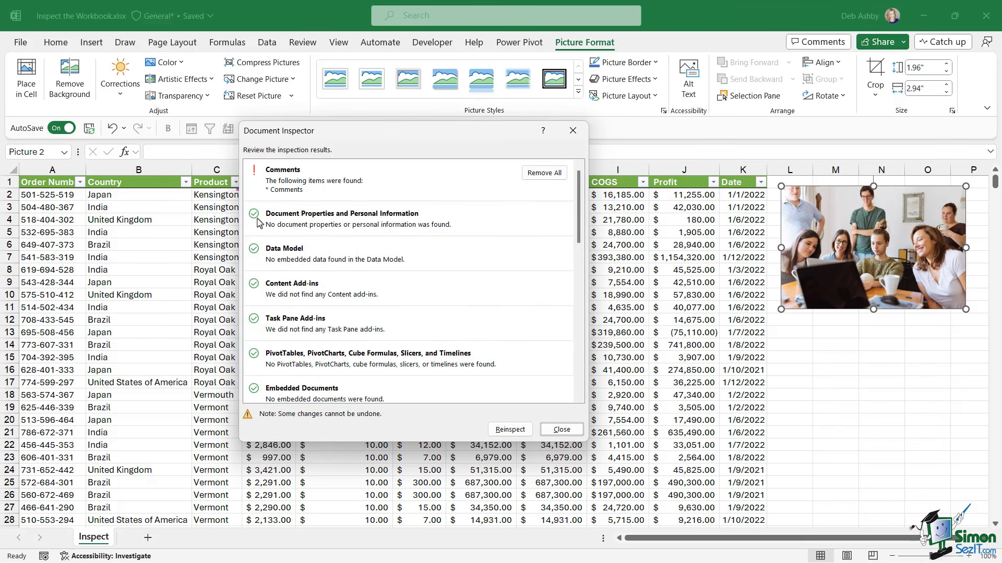
- Review the inspection results, remove all comments from the workbook and close the Document Inspector
{"action": "left_click_drag", "start_coordinate": [579, 184], "coordinate": [584, 355]}
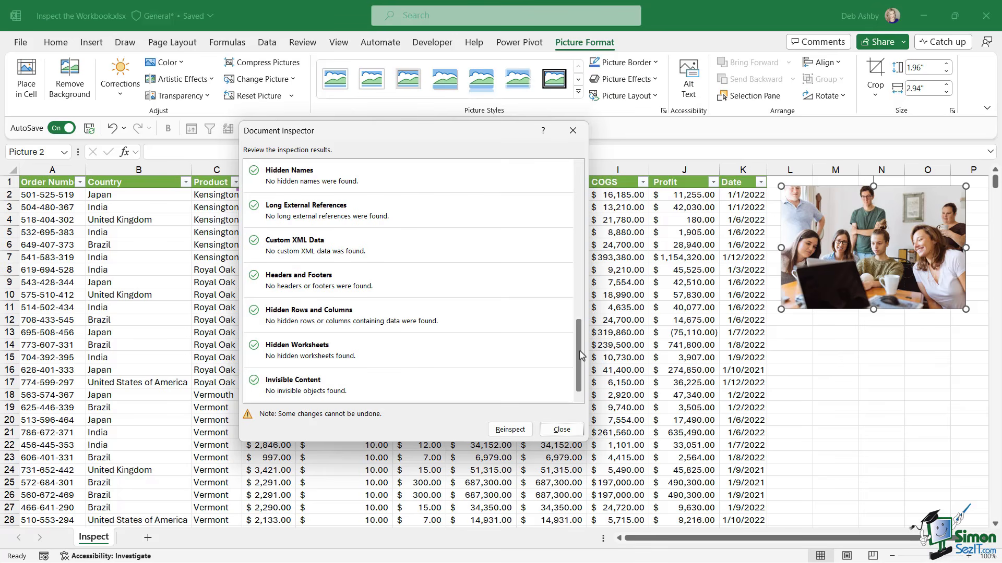
{"action": "left_click_drag", "start_coordinate": [581, 355], "coordinate": [582, 171]}
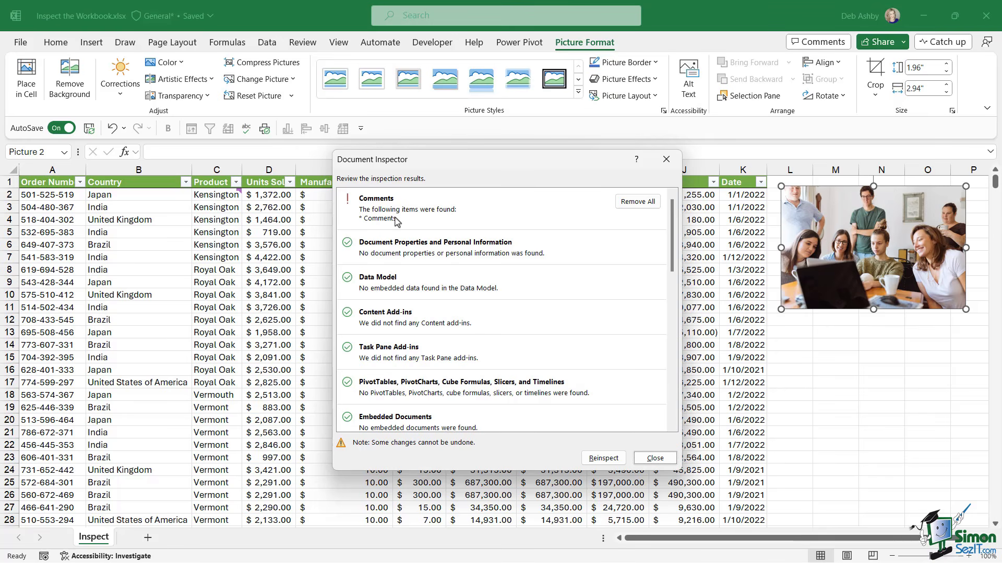
{"action": "left_click", "coordinate": [637, 203]}
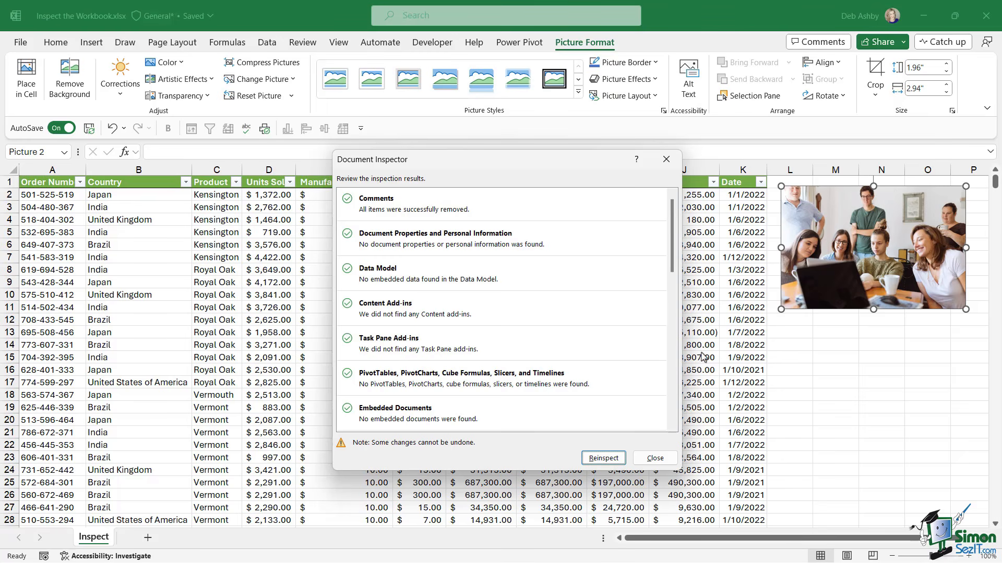
{"action": "left_click", "coordinate": [655, 458]}
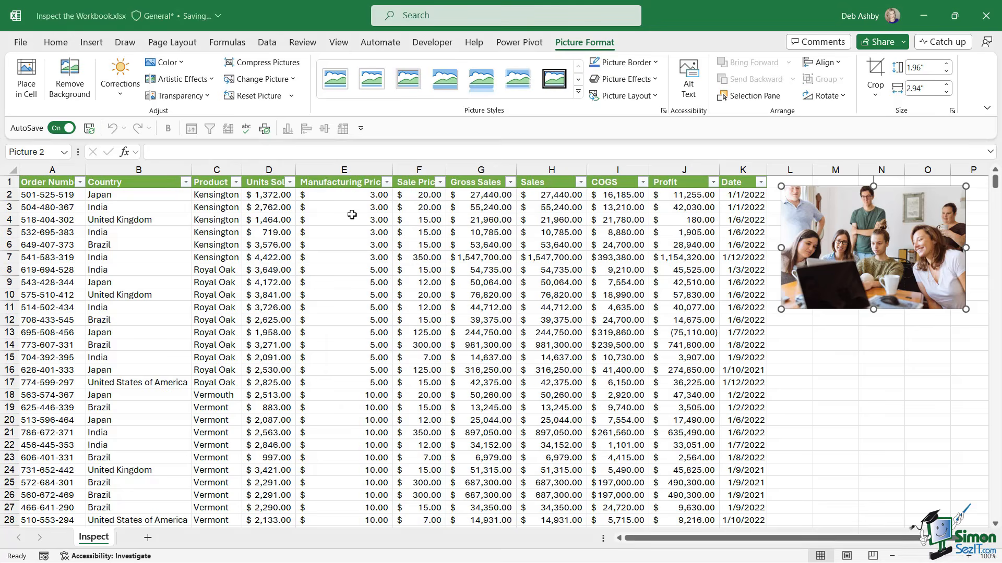
- Run the accessibility check on the workbook
{"action": "left_click", "coordinate": [20, 42]}
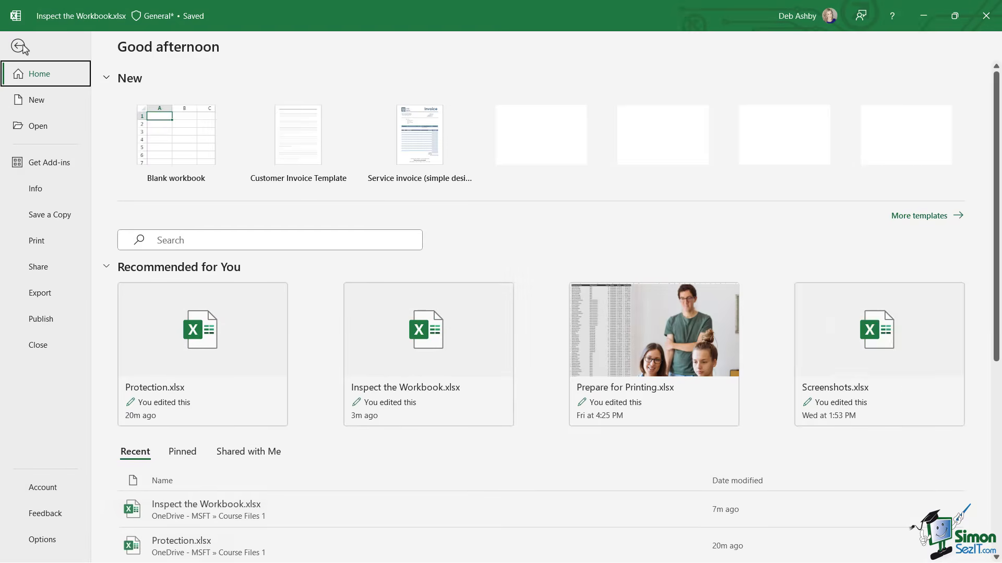
{"action": "left_click", "coordinate": [45, 191]}
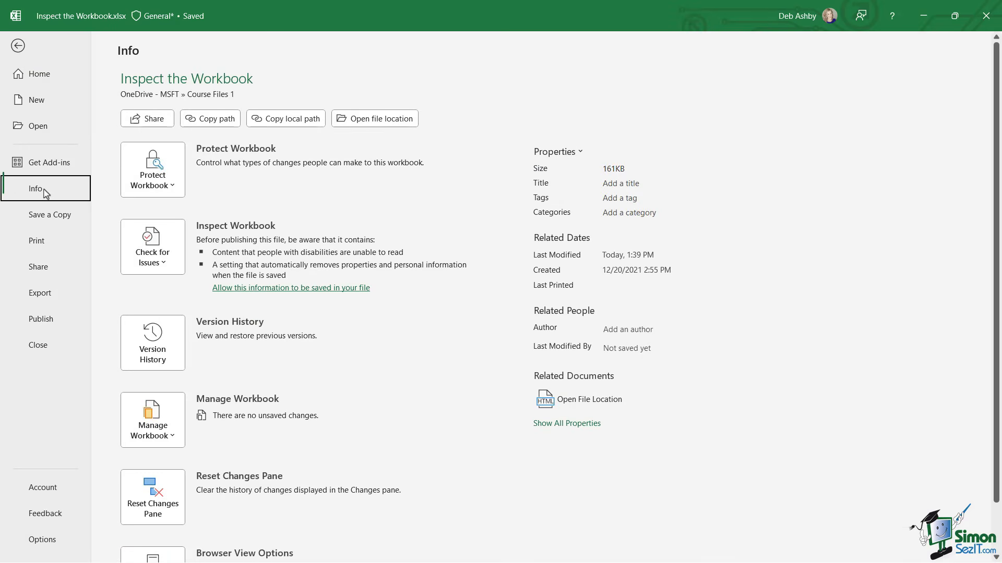
{"action": "left_click", "coordinate": [155, 262]}
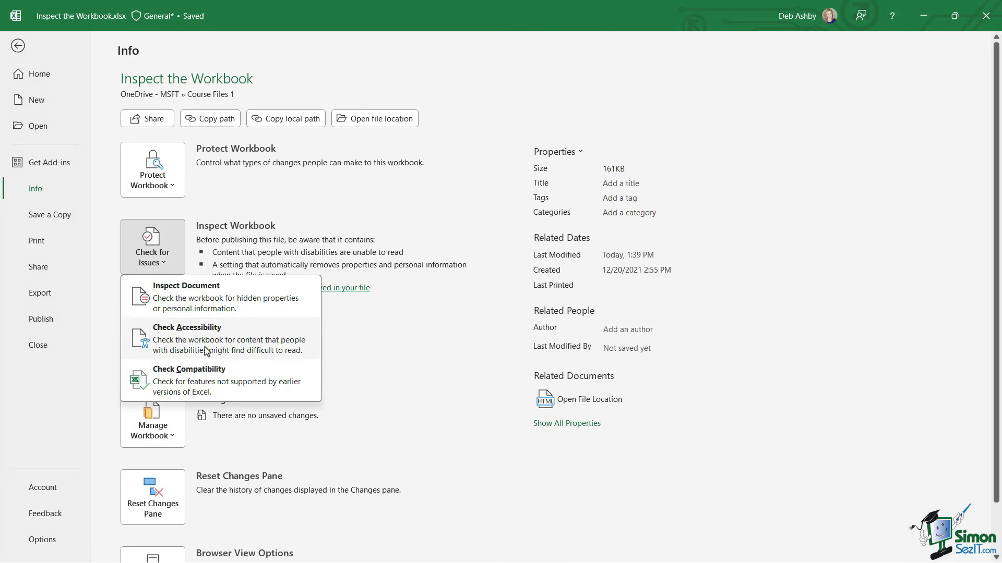
{"action": "left_click", "coordinate": [271, 332]}
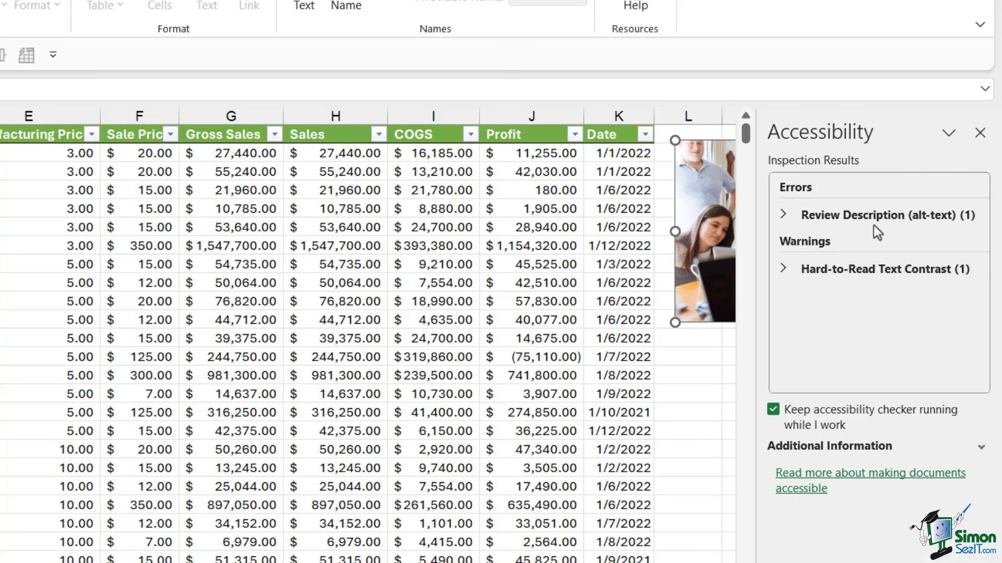
- Resolve the picture's missing description error by adding the alt text "7 people in an office looking at a laptop and smiling."
{"action": "left_click", "coordinate": [784, 213]}
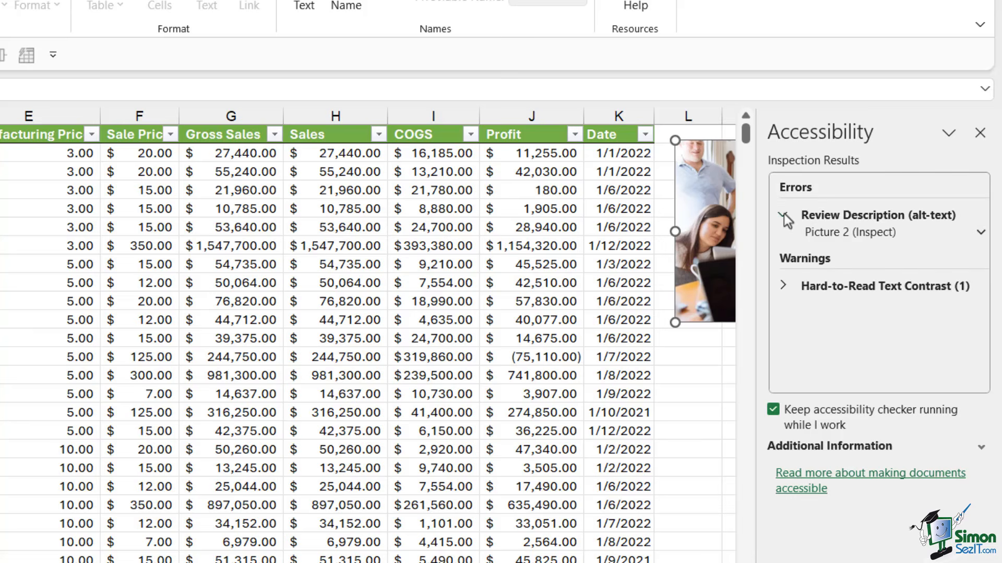
{"action": "left_click", "coordinate": [832, 234]}
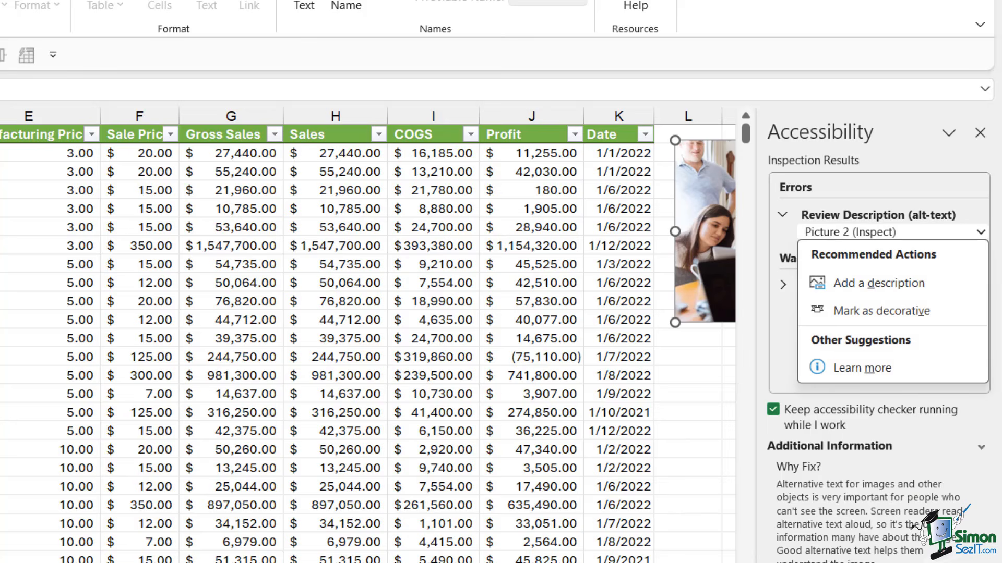
{"action": "left_click", "coordinate": [843, 235]}
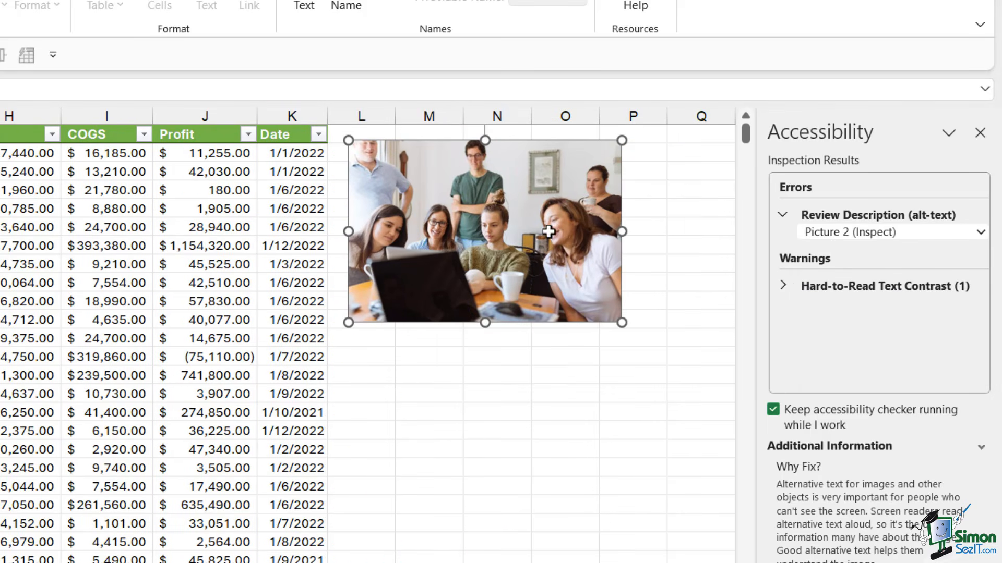
{"action": "left_click", "coordinate": [981, 232]}
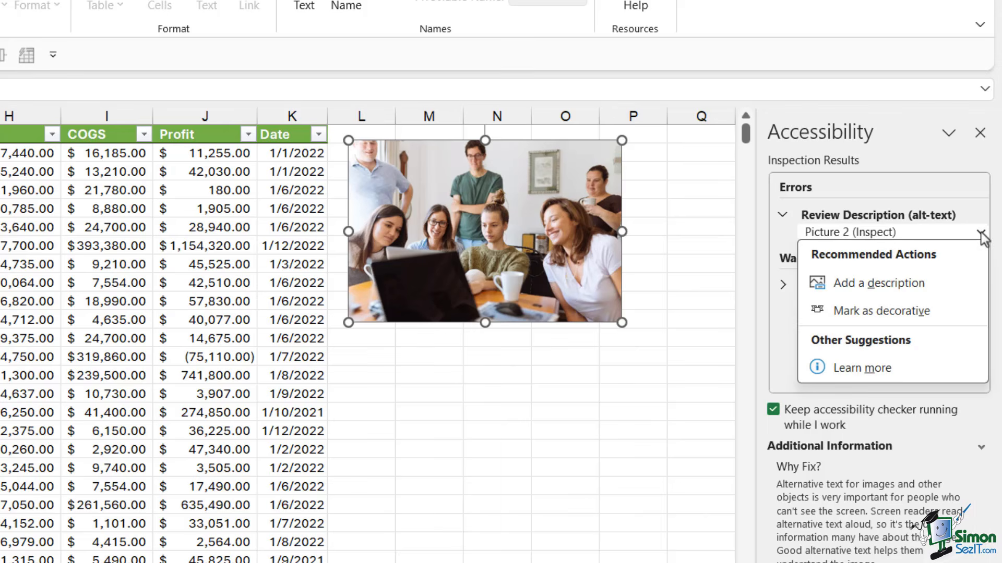
{"action": "left_click", "coordinate": [909, 287]}
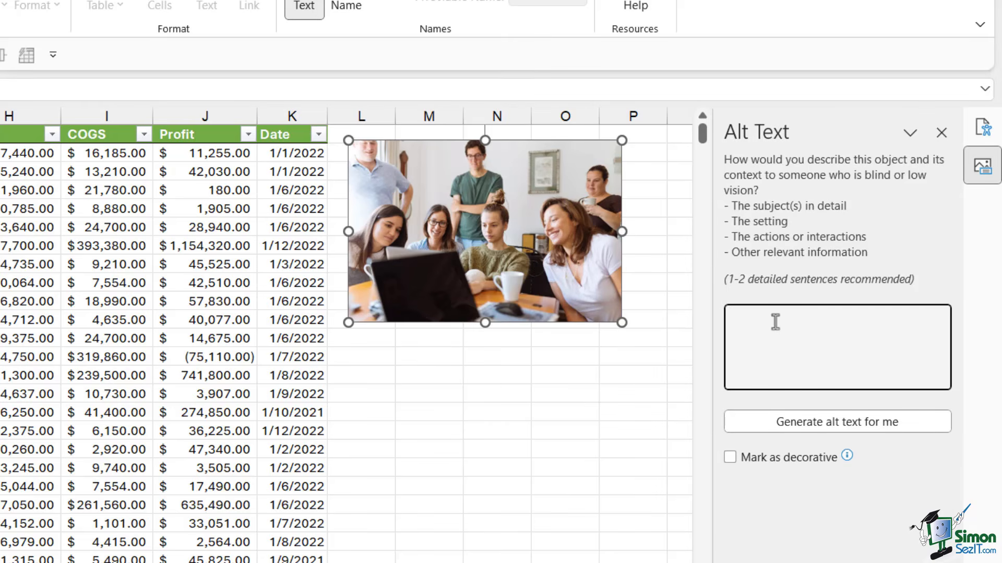
{"action": "type", "text": "7 people in an office looking at a laptop and smiling."}
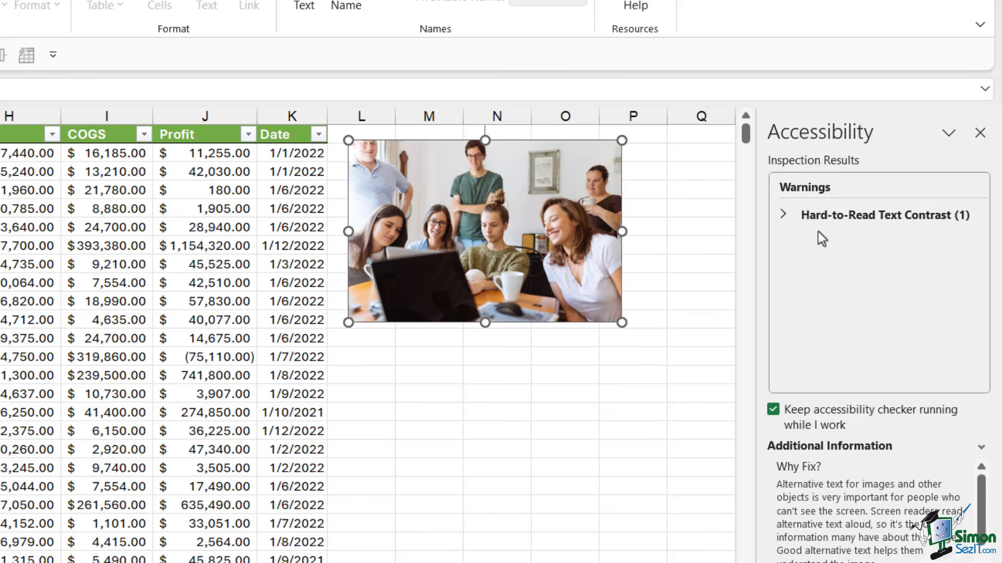
- Resolve the hard-to-read text contrast warning by filling header cells A1:K1 with the black theme color
{"action": "left_click", "coordinate": [784, 215]}
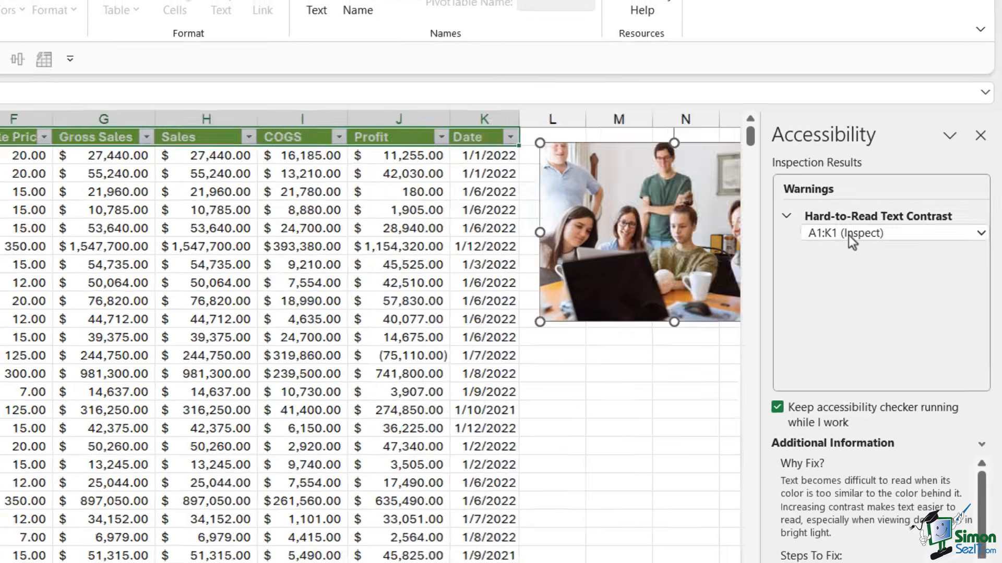
{"action": "left_click", "coordinate": [846, 235]}
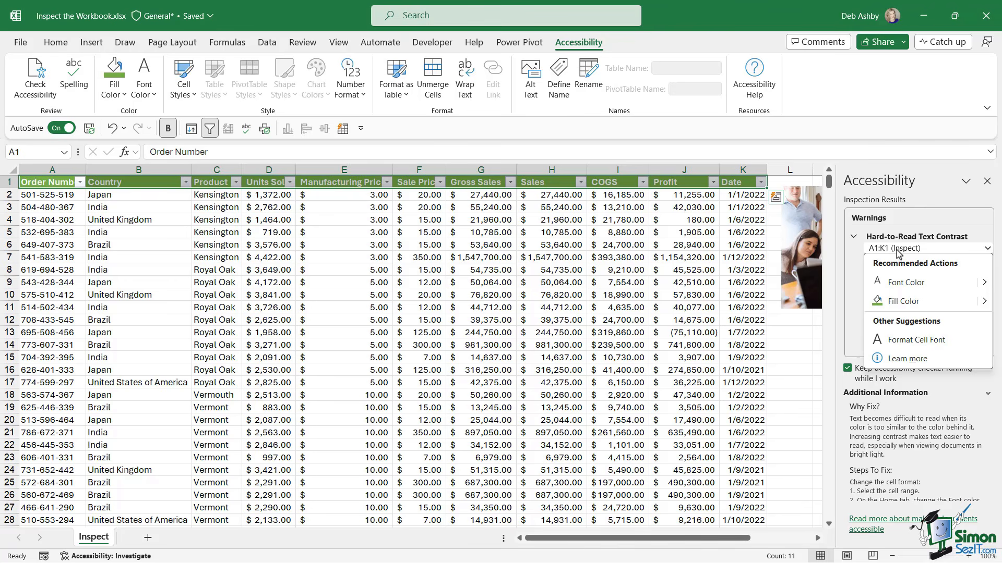
{"action": "left_click", "coordinate": [984, 302]}
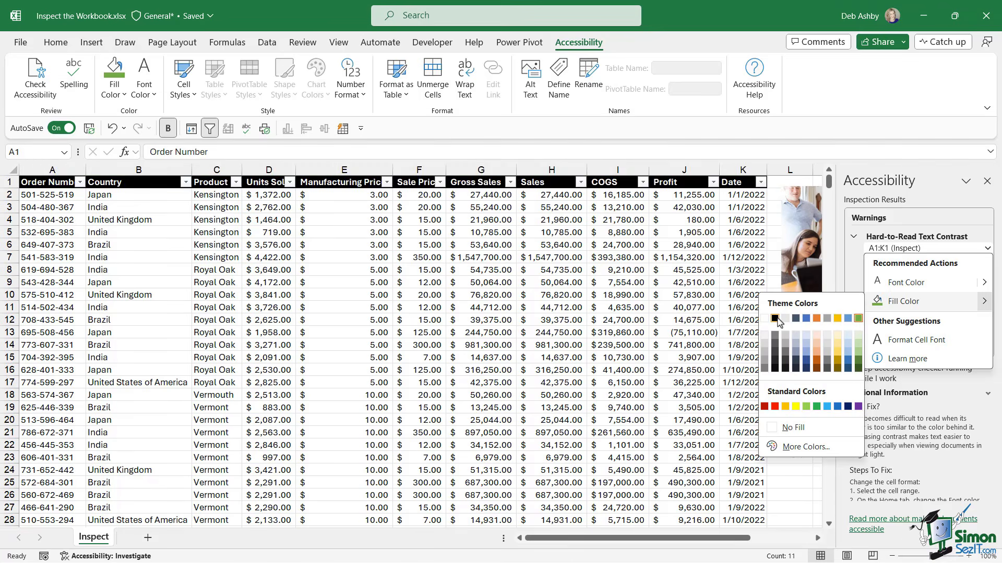
{"action": "left_click", "coordinate": [775, 318]}
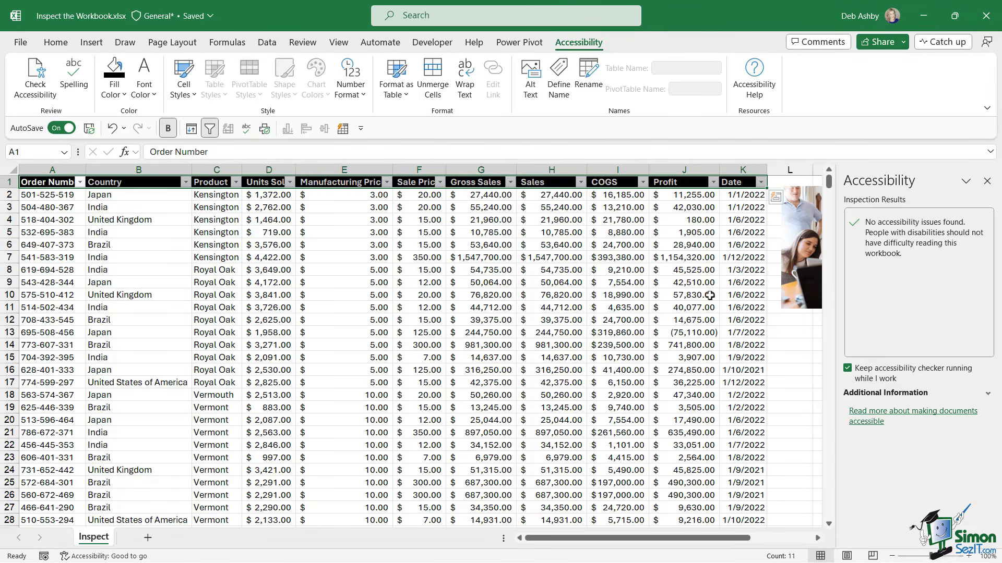
- Deselect the header row and close the accessibility checker results
{"action": "left_click", "coordinate": [455, 223]}
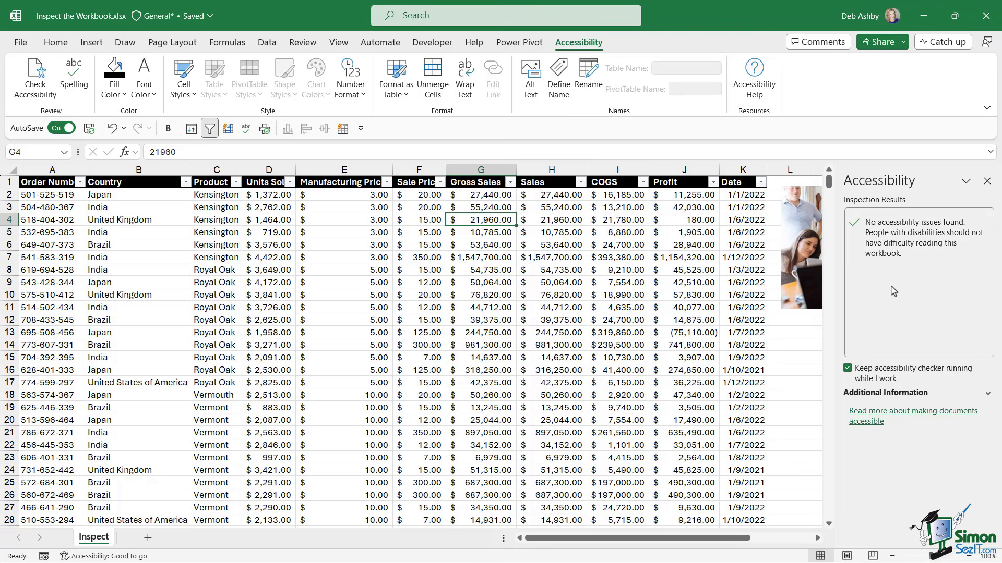
{"action": "left_click", "coordinate": [986, 181]}
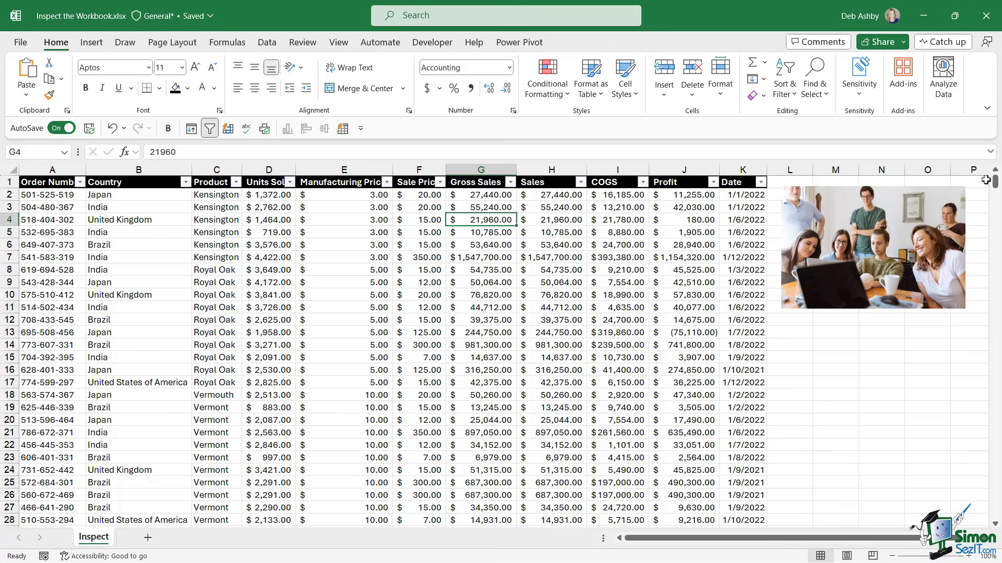
{"action": "left_click", "coordinate": [525, 268]}
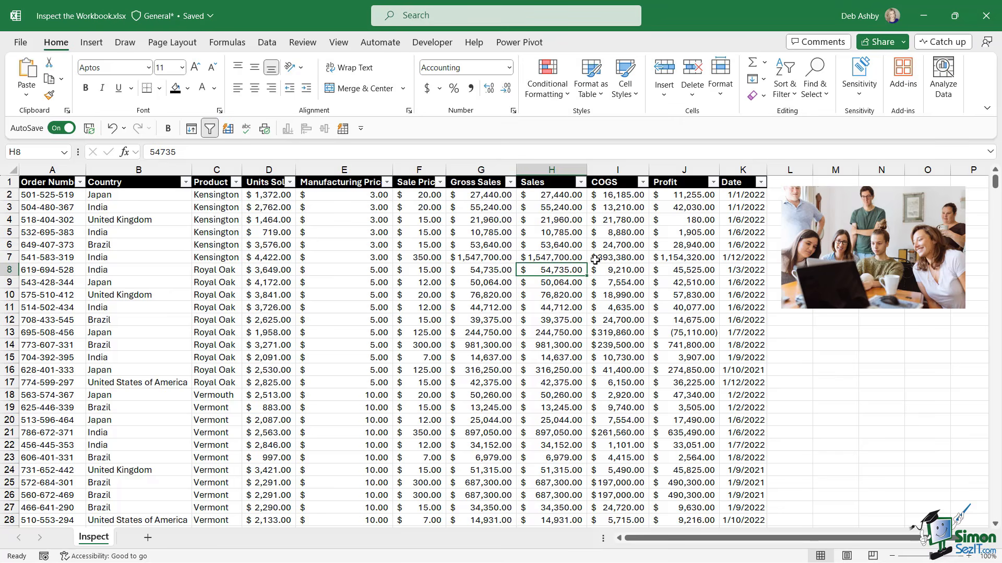
{"action": "left_click", "coordinate": [557, 222]}
{"action": "left_click", "coordinate": [459, 222]}
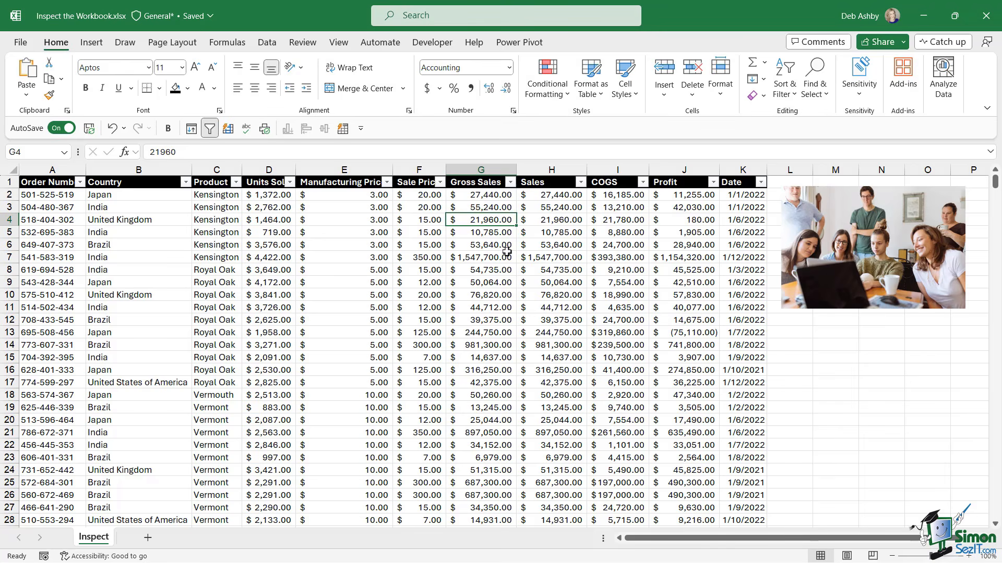
{"action": "left_click", "coordinate": [485, 282]}
- Check the workbook for features not supported by earlier versions of Excel
{"action": "left_click", "coordinate": [21, 43]}
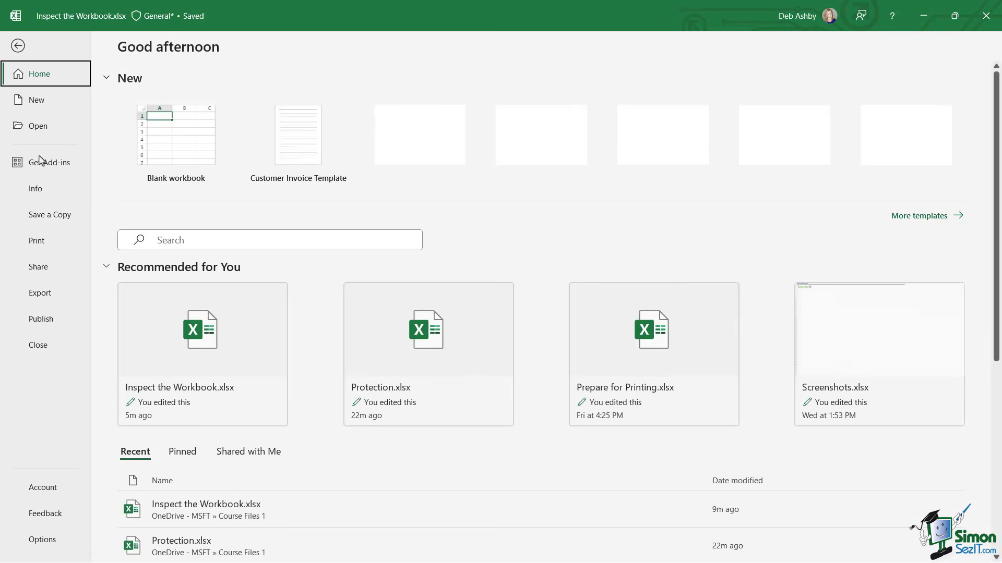
{"action": "left_click", "coordinate": [40, 195]}
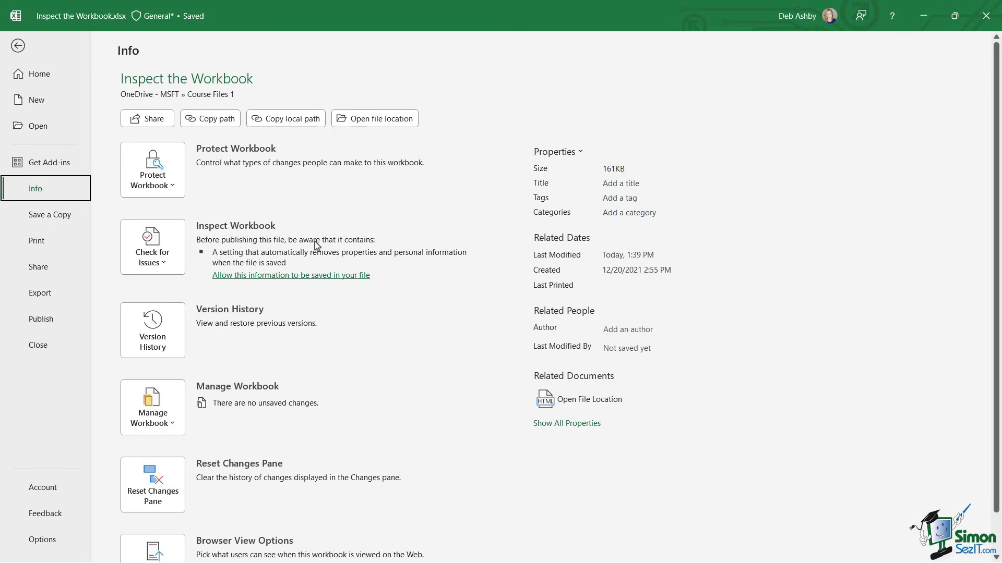
{"action": "left_click", "coordinate": [163, 265]}
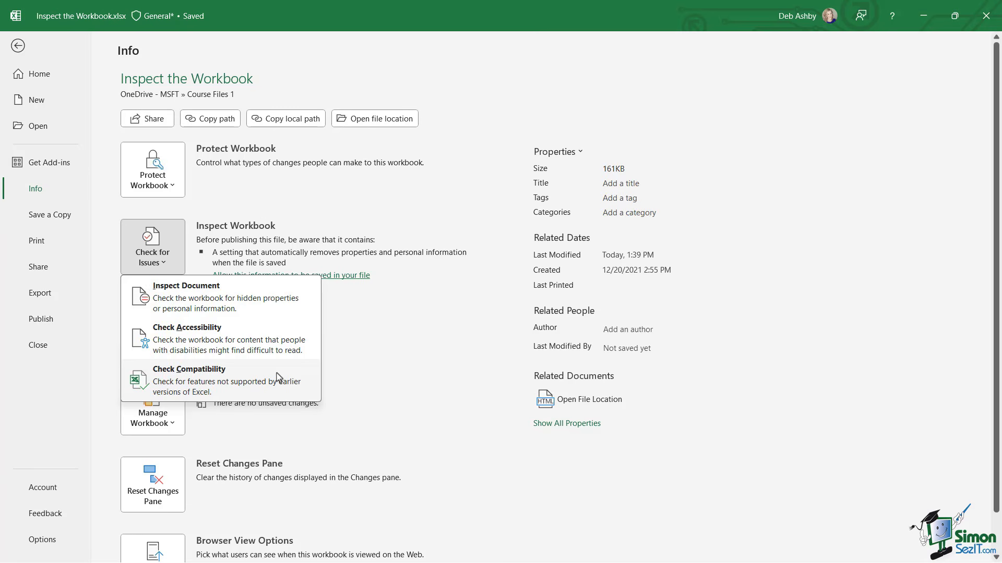
{"action": "left_click", "coordinate": [234, 385]}
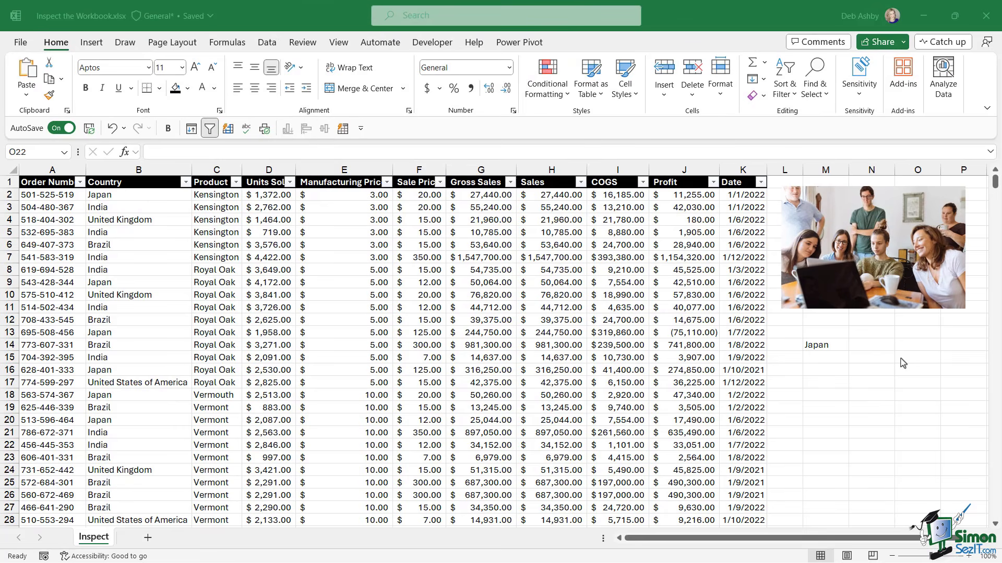
- View the XLOOKUP formula in cell M14 and run the compatibility check on the workbook again
{"action": "left_click", "coordinate": [829, 345]}
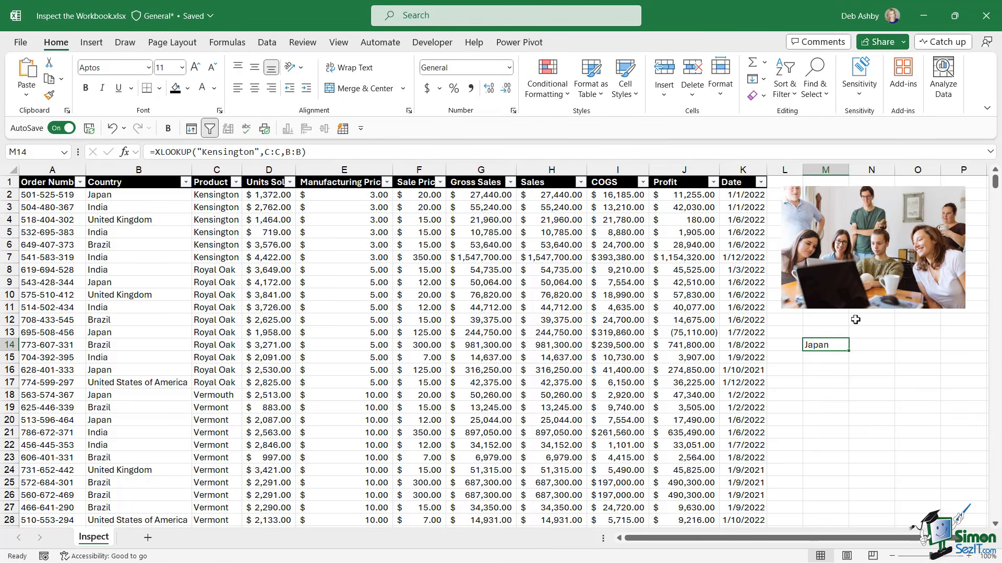
{"action": "left_click", "coordinate": [20, 41]}
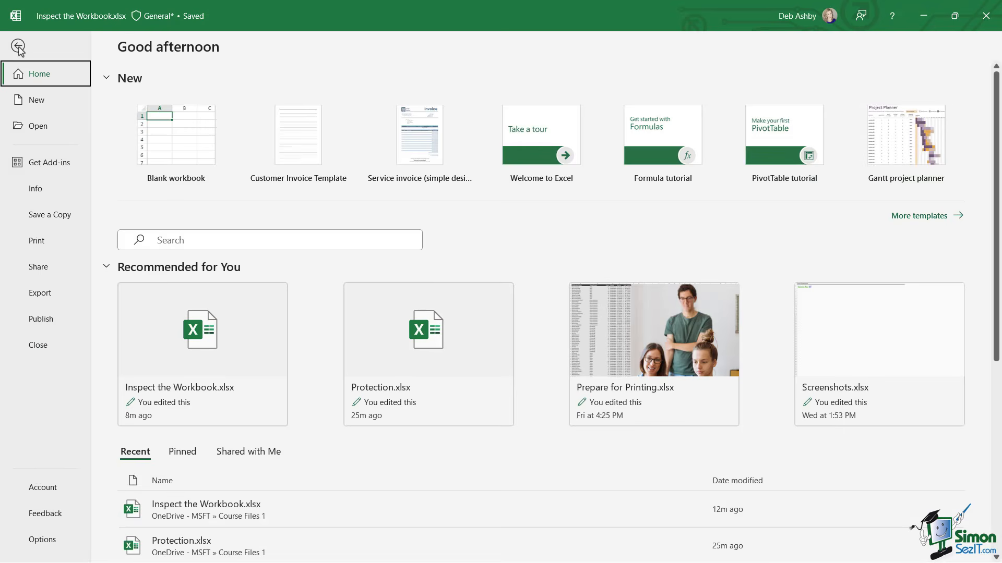
{"action": "left_click", "coordinate": [57, 189]}
{"action": "left_click", "coordinate": [164, 268]}
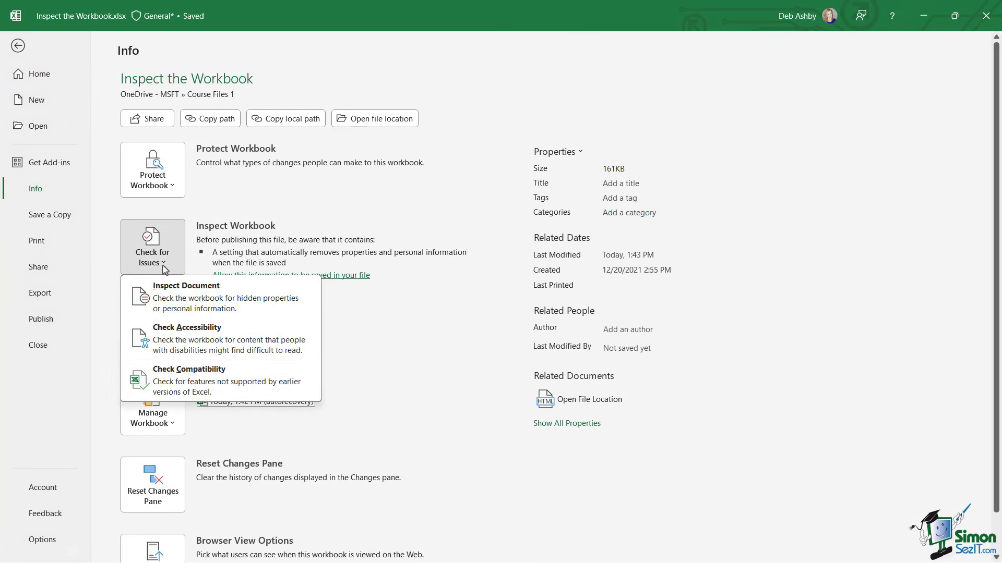
{"action": "left_click", "coordinate": [177, 380]}
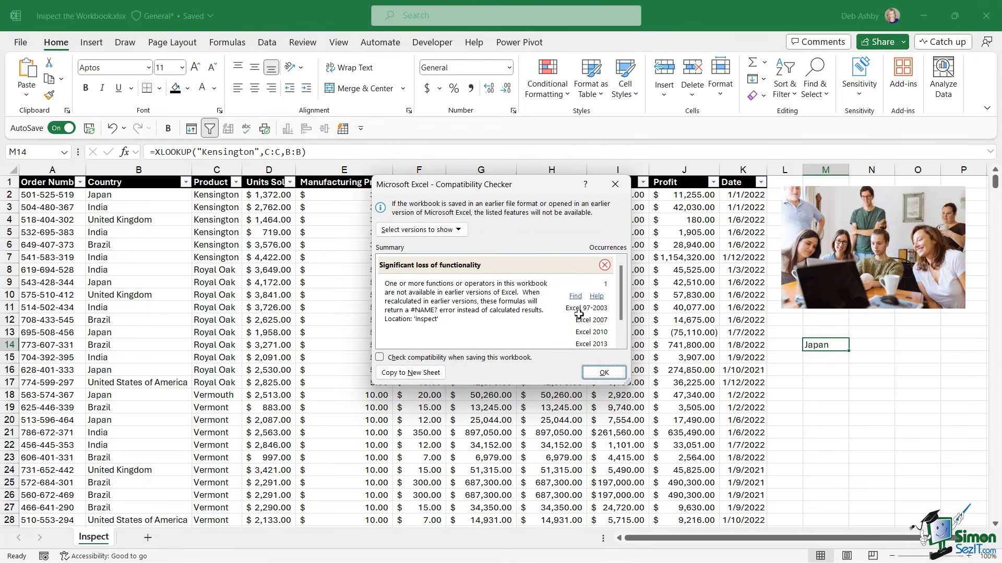
- Reposition the Compatibility Checker and enlarge it to show the full list of affected Excel versions
{"action": "left_click_drag", "start_coordinate": [531, 191], "coordinate": [462, 171]}
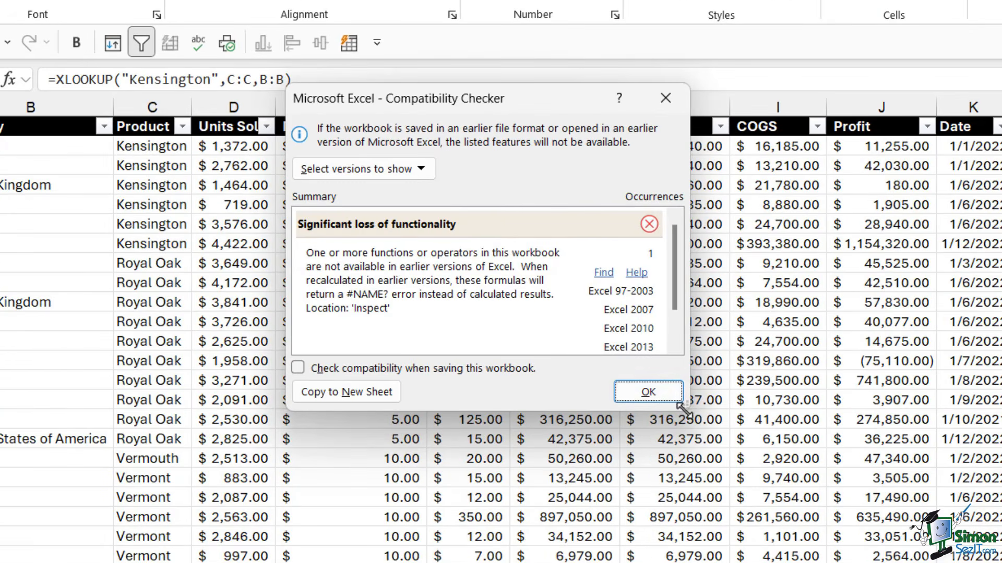
{"action": "left_click_drag", "start_coordinate": [682, 407], "coordinate": [808, 476]}
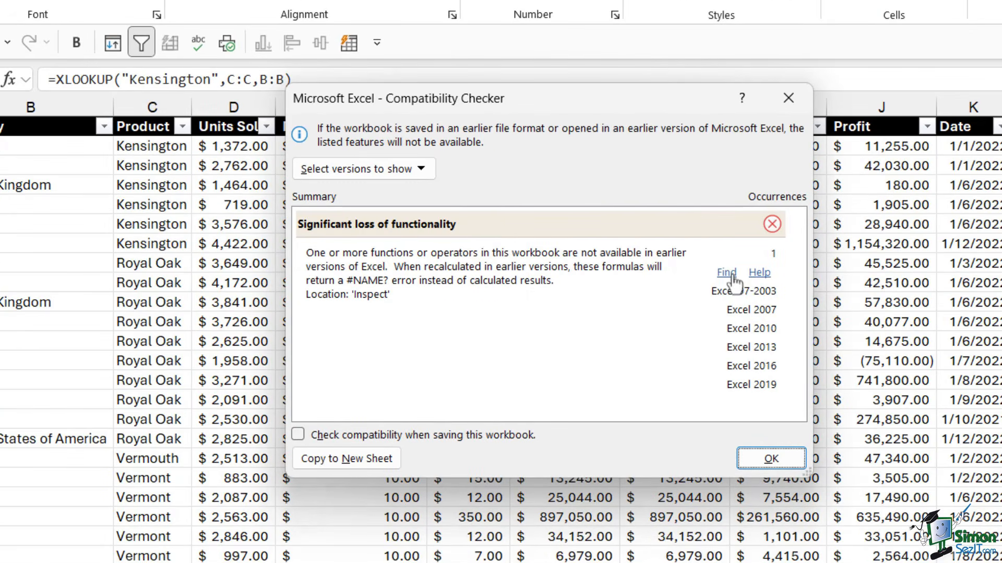